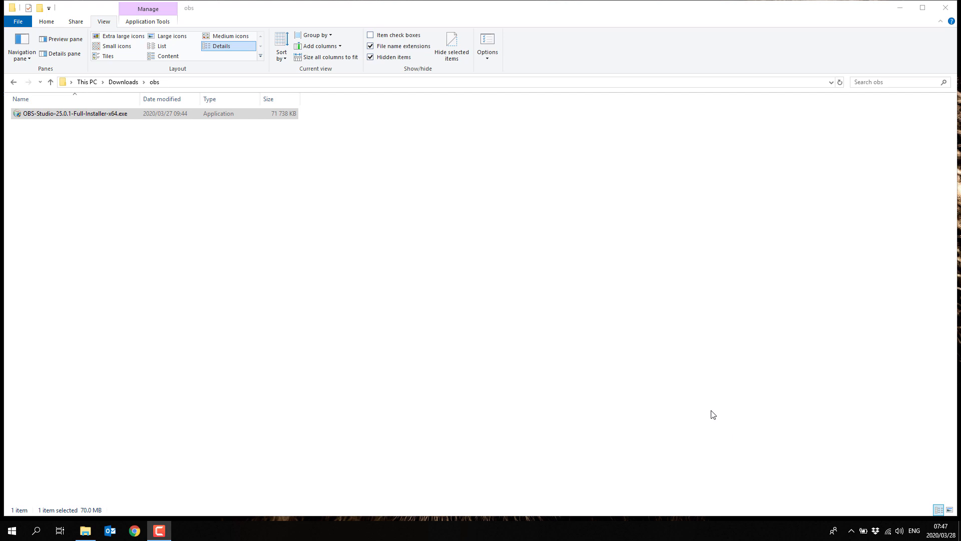
Install OBS Studio 25.0.1 from the downloaded installer into the default C:\Program Files\obs-studio folder and launch it
{"action": "double_click", "coordinate": [107, 115]}
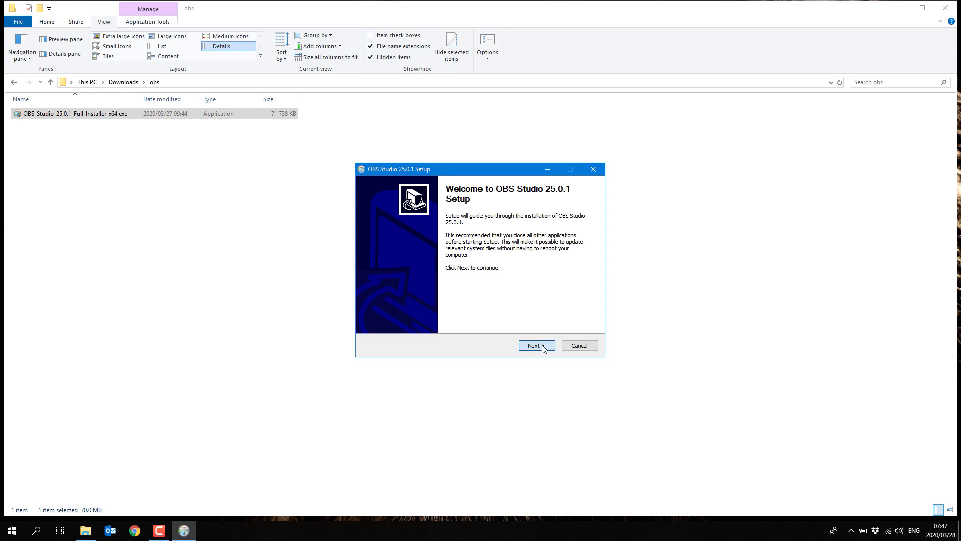
{"action": "left_click", "coordinate": [537, 345]}
{"action": "left_click", "coordinate": [536, 346]}
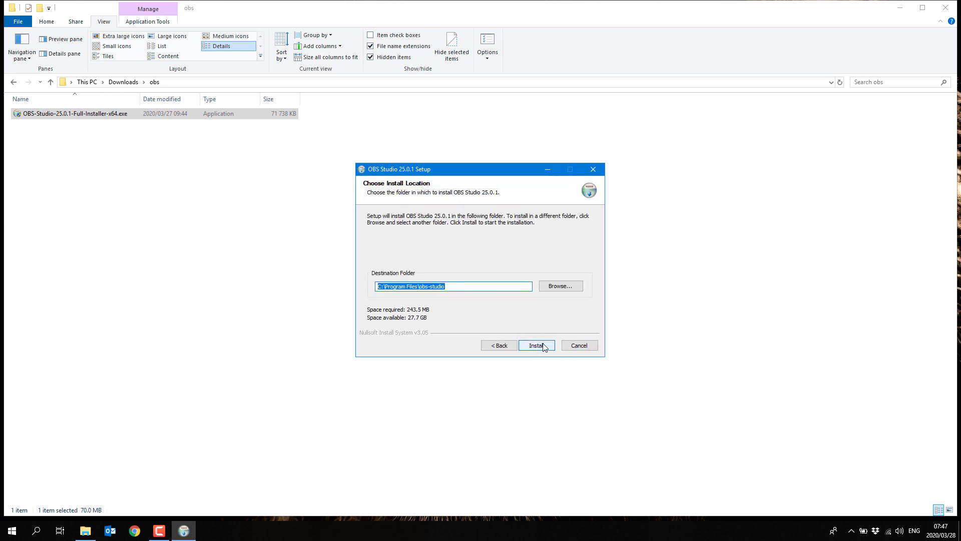
{"action": "left_click", "coordinate": [544, 345]}
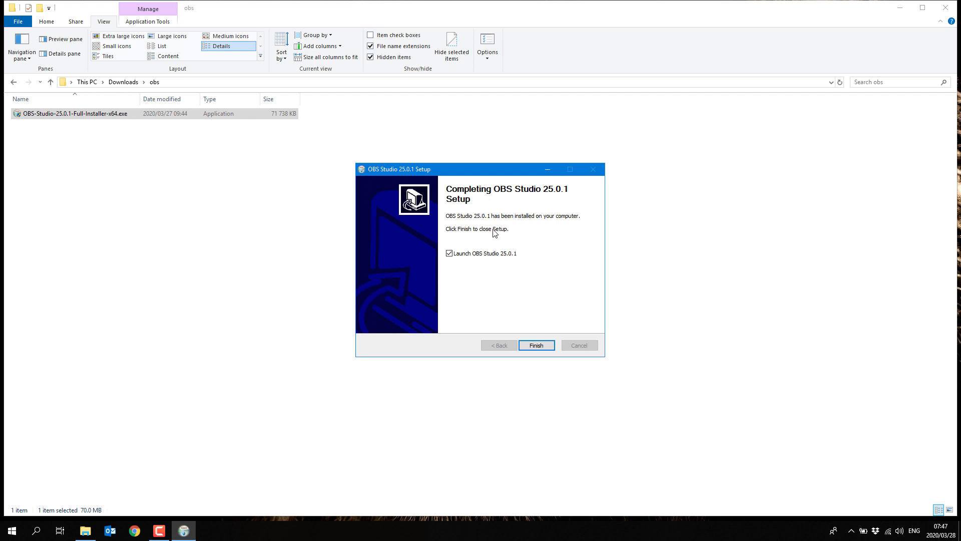
{"action": "left_click", "coordinate": [543, 344]}
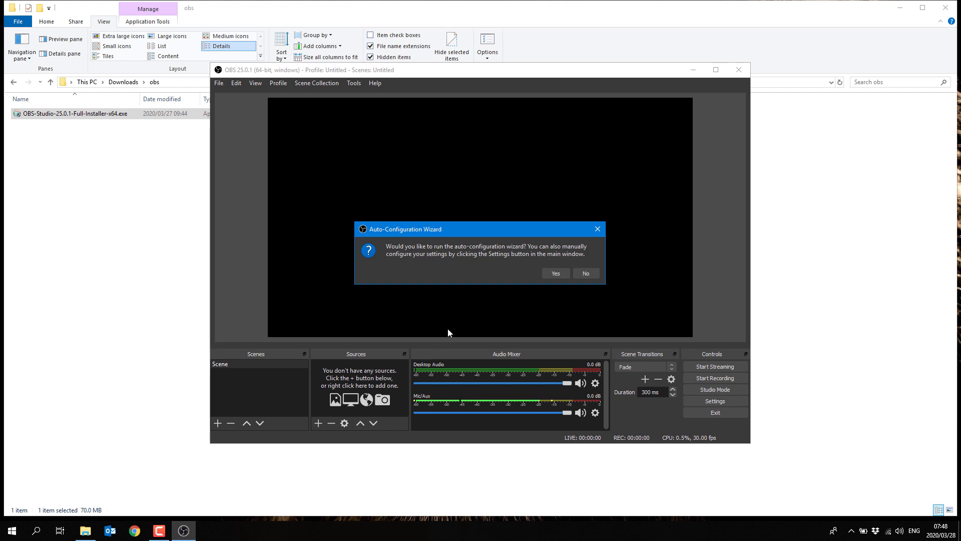
Run the auto-configuration wizard and optimize just for recording, without streaming
{"action": "left_click", "coordinate": [549, 273]}
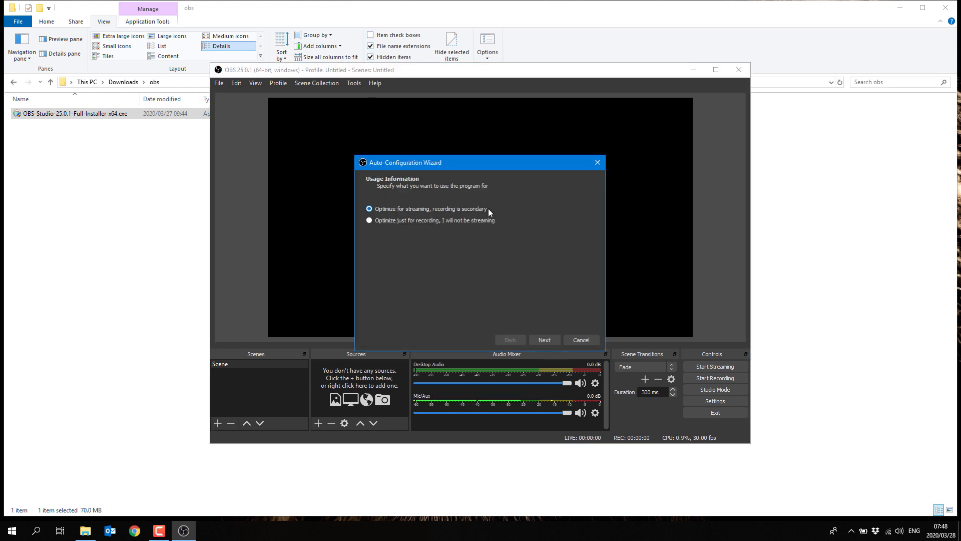
{"action": "left_click", "coordinate": [416, 221]}
{"action": "left_click", "coordinate": [551, 340]}
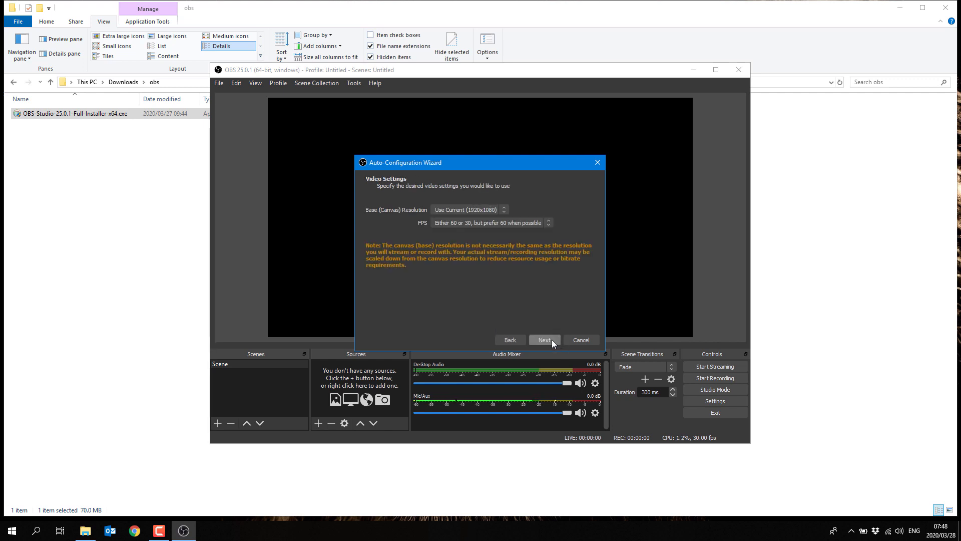
Keep the base resolution at Use Current (1920x1080), set FPS to Use Current (30), and apply the wizard's recommended settings
{"action": "left_click", "coordinate": [504, 210]}
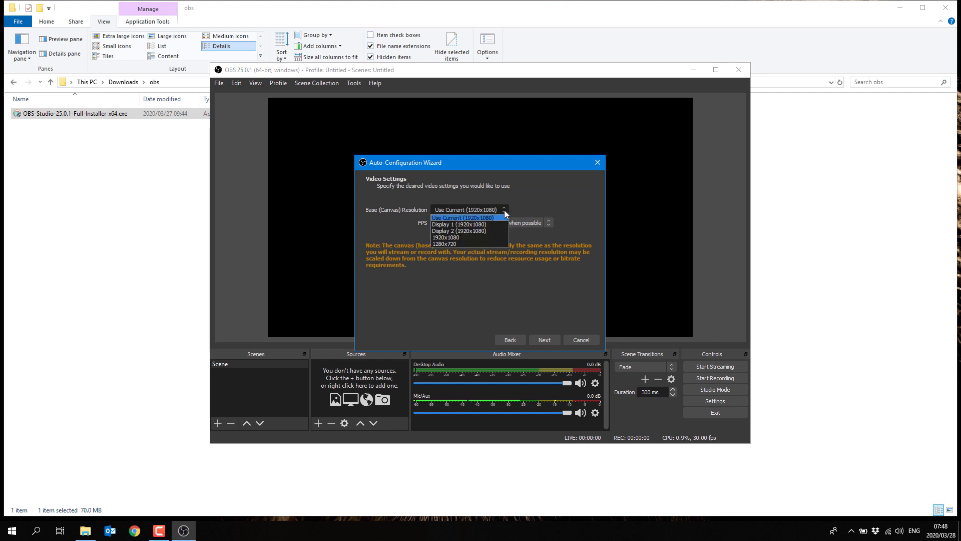
{"action": "left_click", "coordinate": [472, 218]}
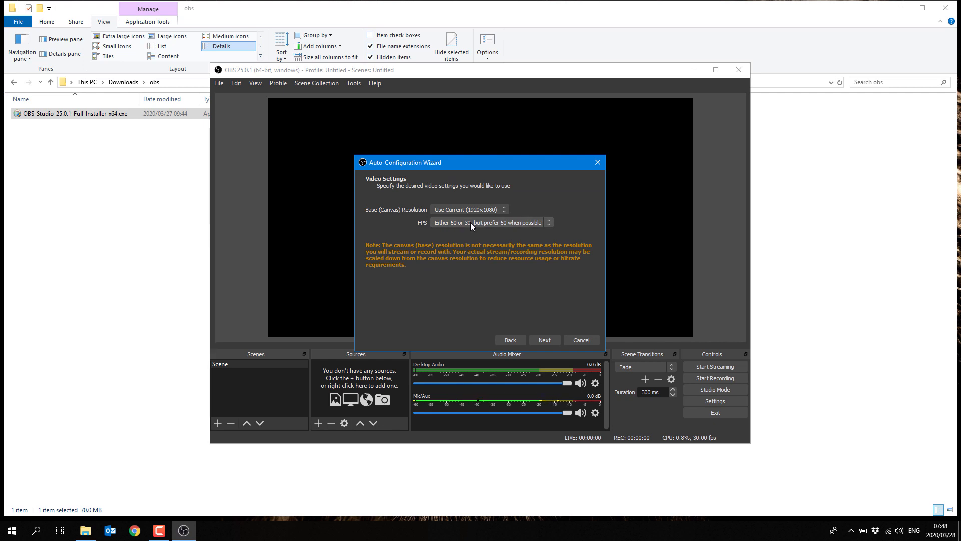
{"action": "left_click", "coordinate": [549, 225]}
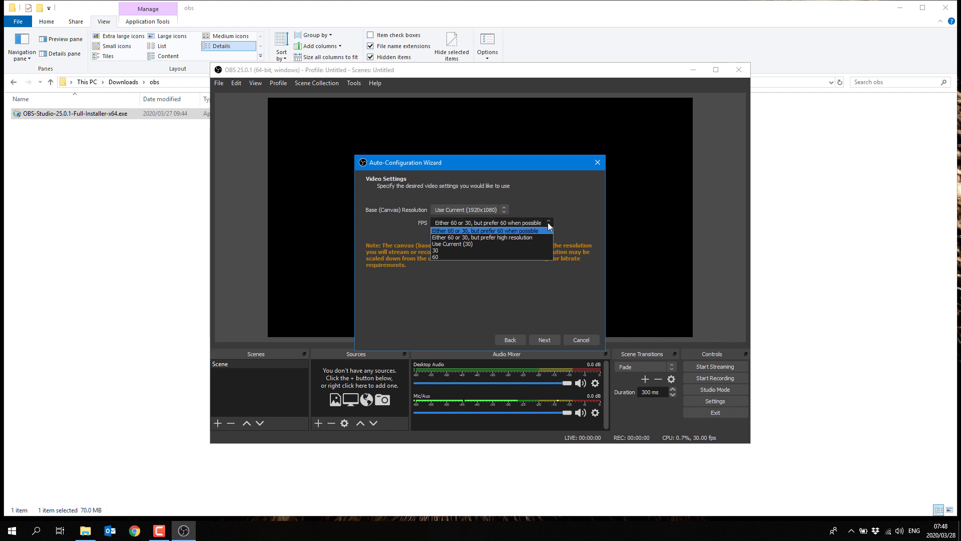
{"action": "left_click", "coordinate": [469, 244]}
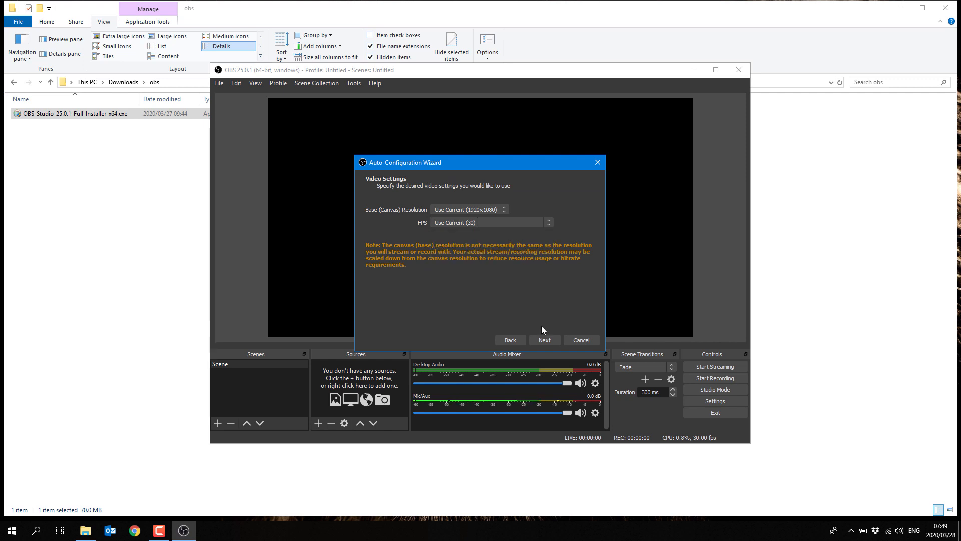
{"action": "left_click", "coordinate": [546, 339]}
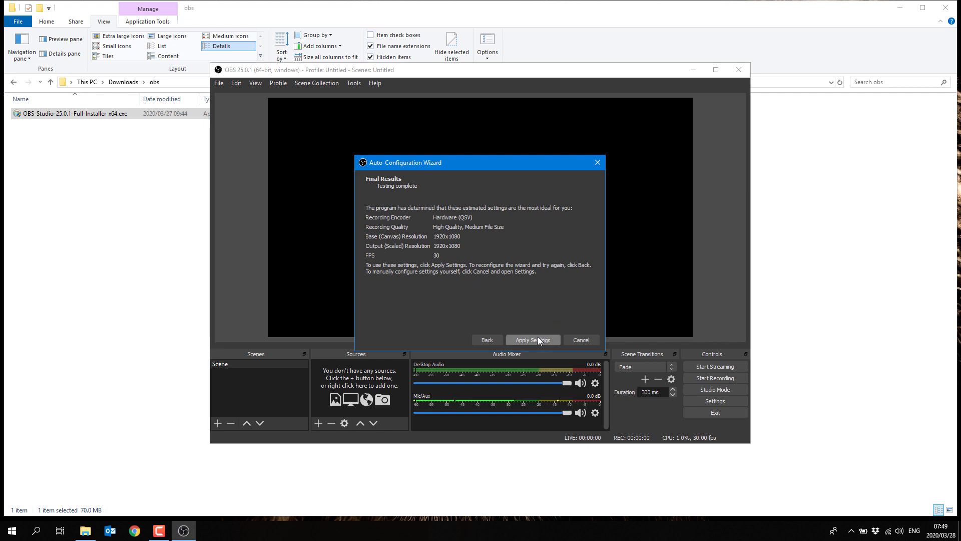
{"action": "left_click", "coordinate": [538, 340]}
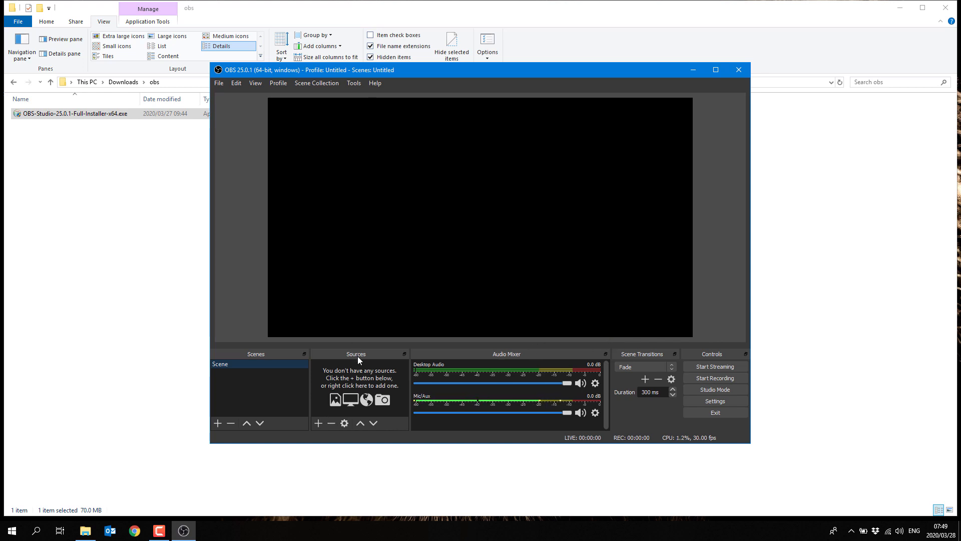
Add a new Display Capture source for Display 1 (1920x1080) with cursor capture enabled
{"action": "left_click", "coordinate": [317, 423]}
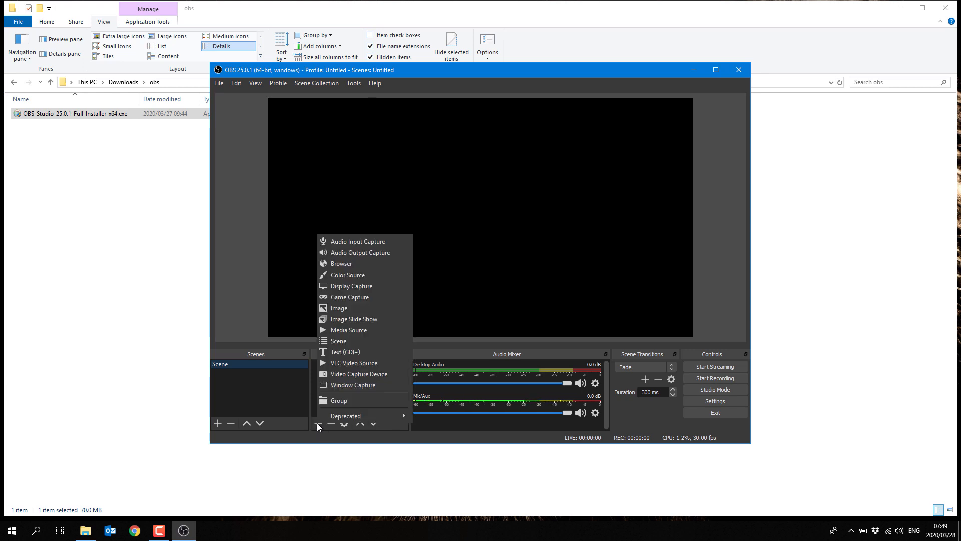
{"action": "left_click", "coordinate": [353, 287]}
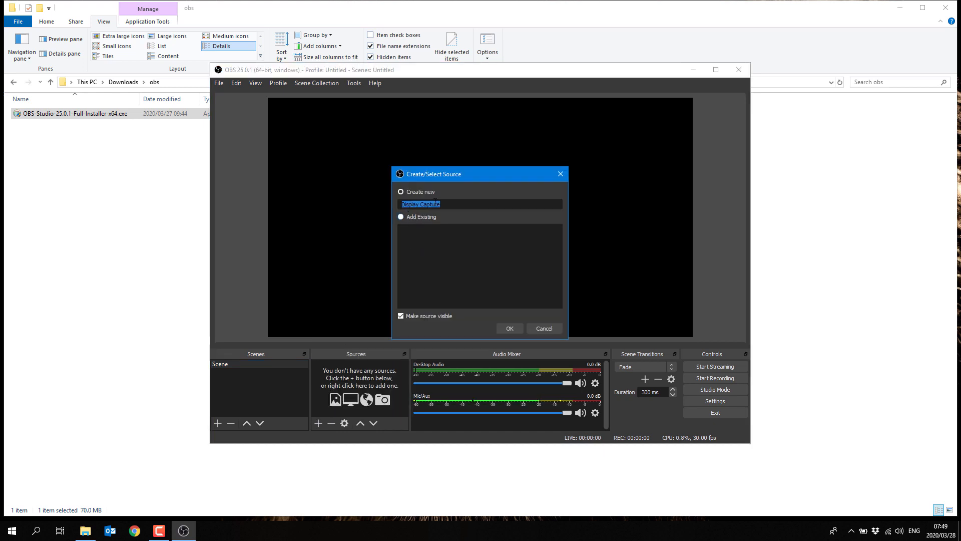
{"action": "left_click", "coordinate": [510, 329]}
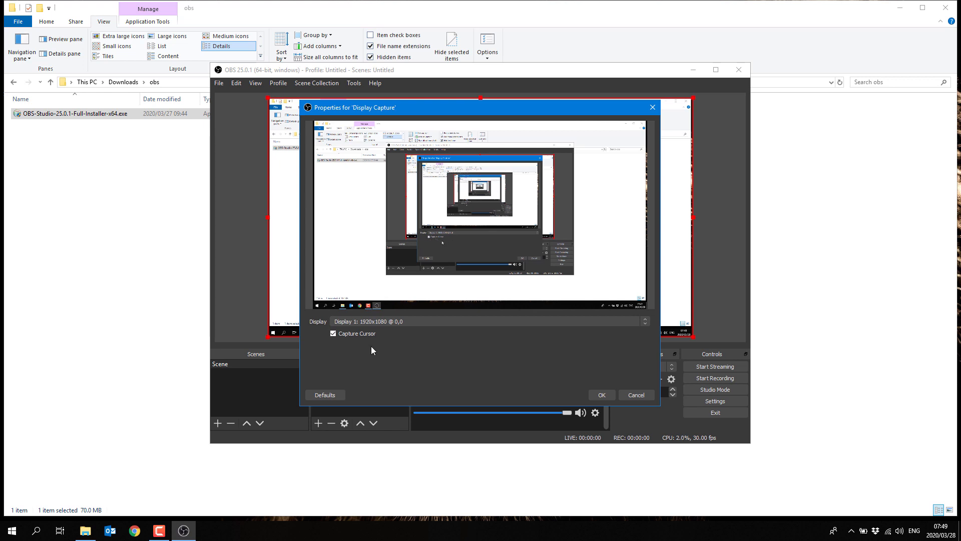
{"action": "left_click", "coordinate": [600, 392]}
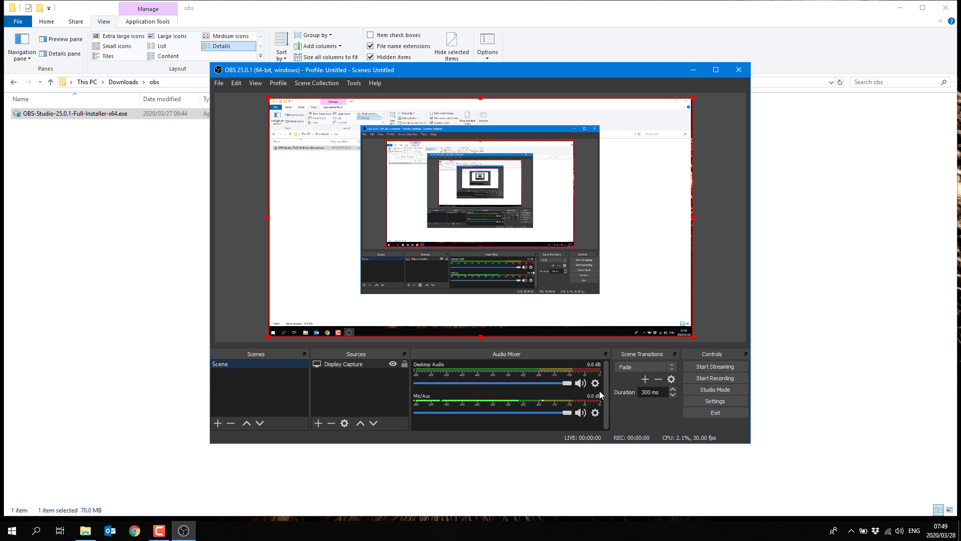
Add the existing Mic/Aux device to the scene as an Audio Input Capture source
{"action": "left_click", "coordinate": [317, 422]}
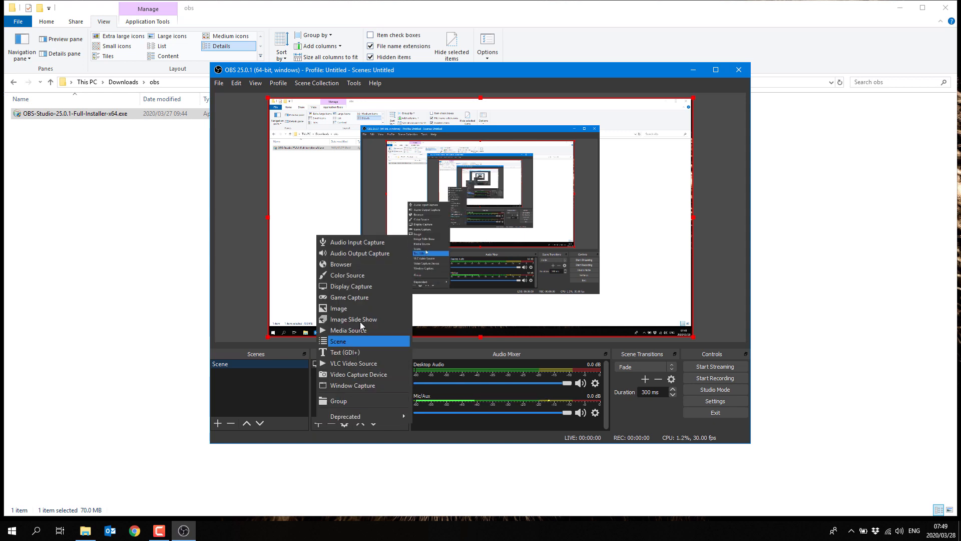
{"action": "left_click", "coordinate": [344, 244]}
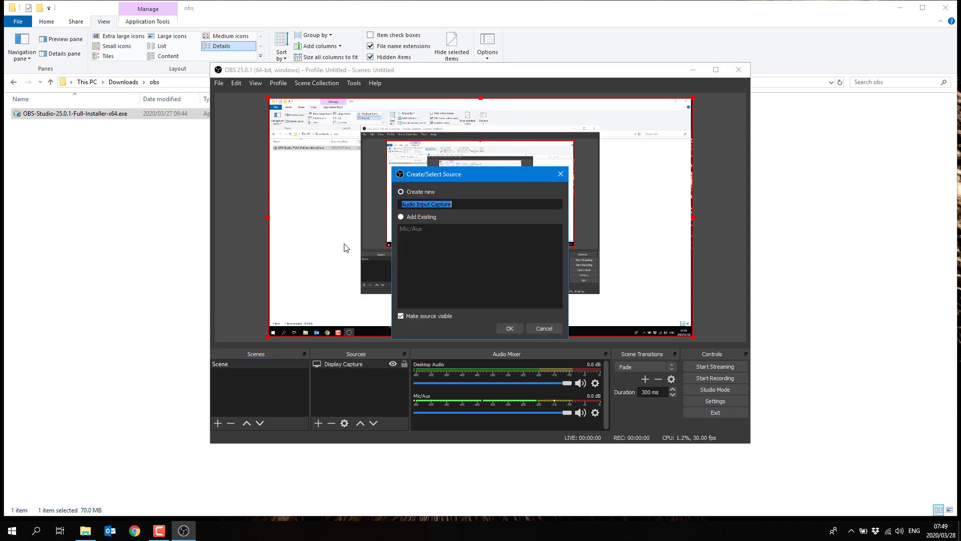
{"action": "left_click", "coordinate": [413, 218]}
{"action": "left_click", "coordinate": [412, 229]}
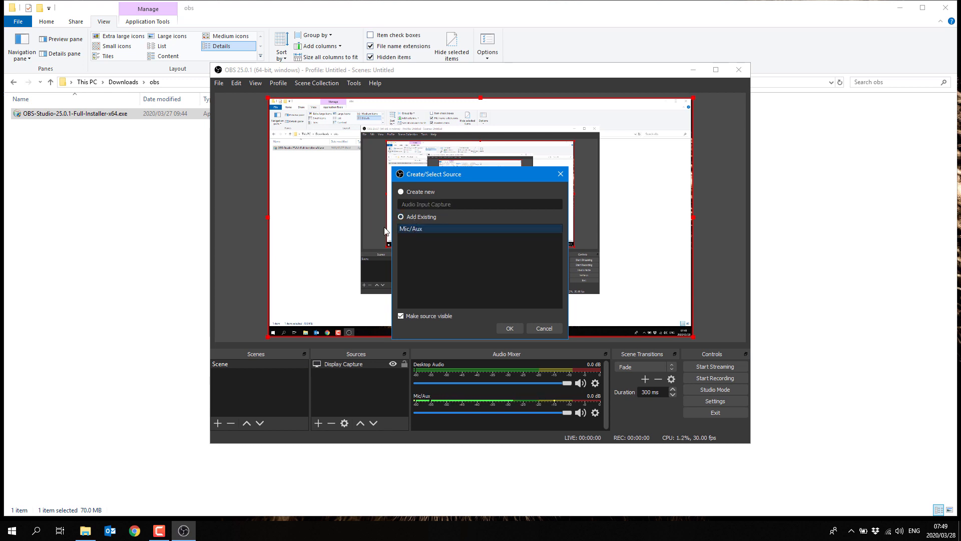
{"action": "left_click", "coordinate": [508, 328]}
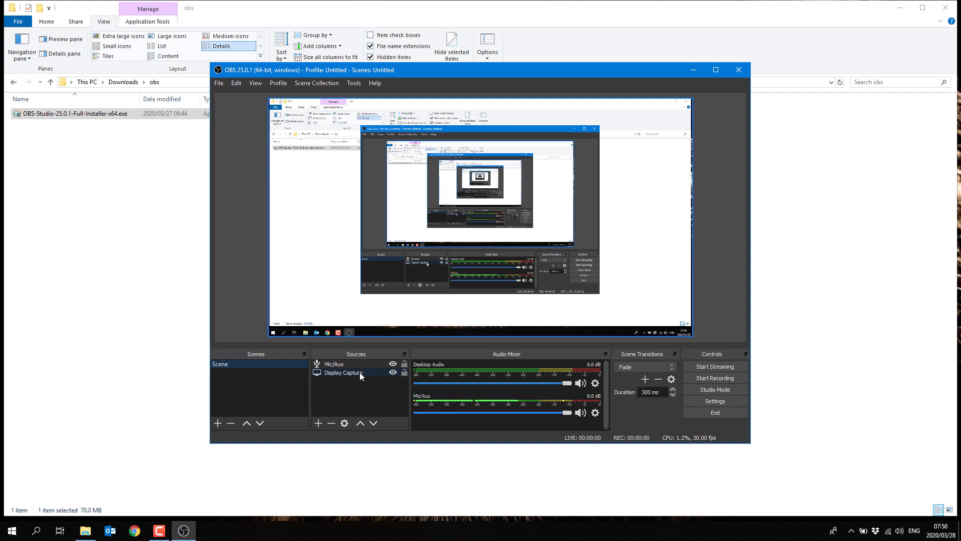
{"action": "left_click", "coordinate": [318, 422]}
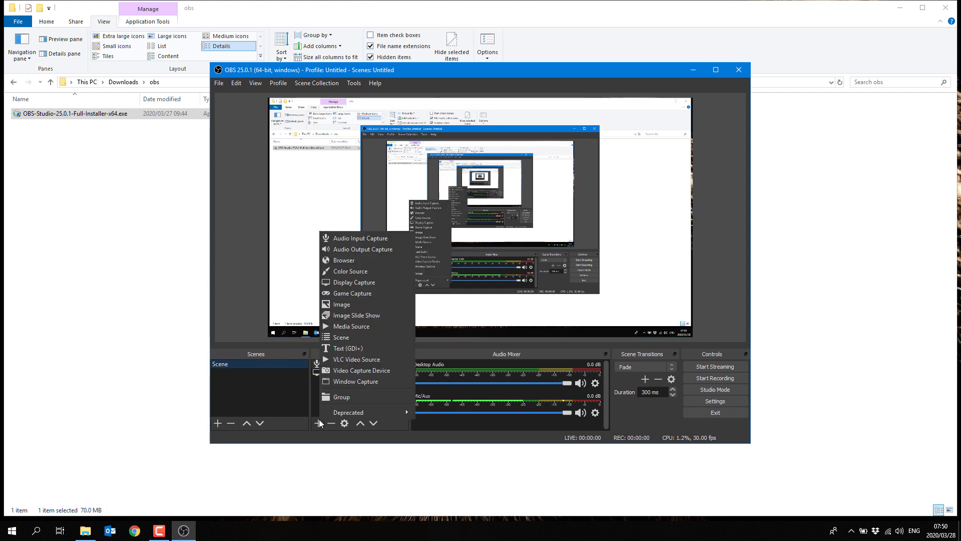
{"action": "left_click", "coordinate": [359, 249]}
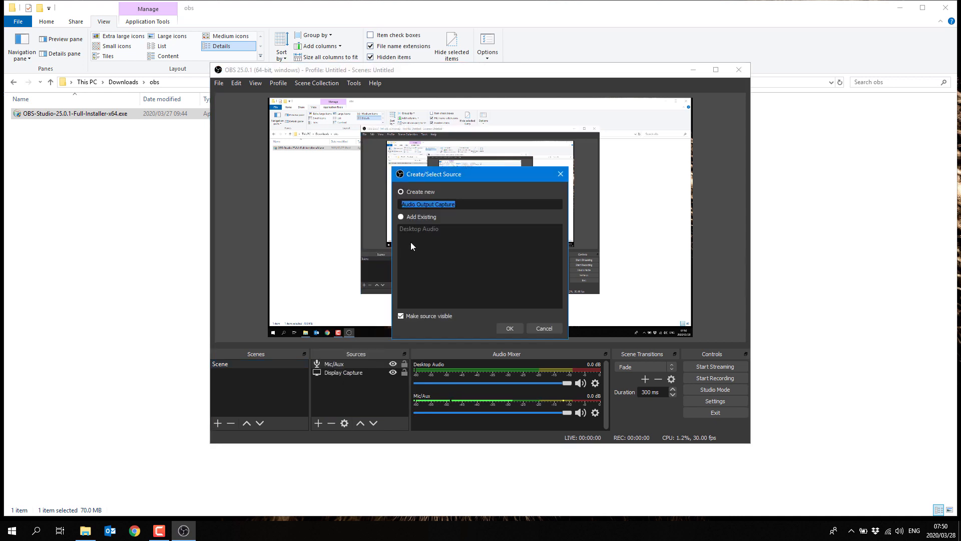
{"action": "left_click", "coordinate": [414, 219]}
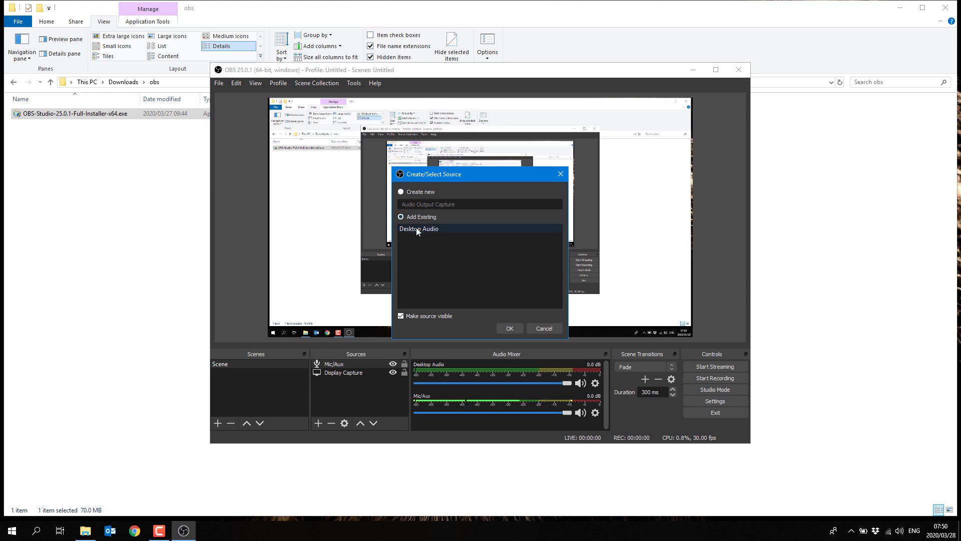
{"action": "left_click", "coordinate": [545, 329]}
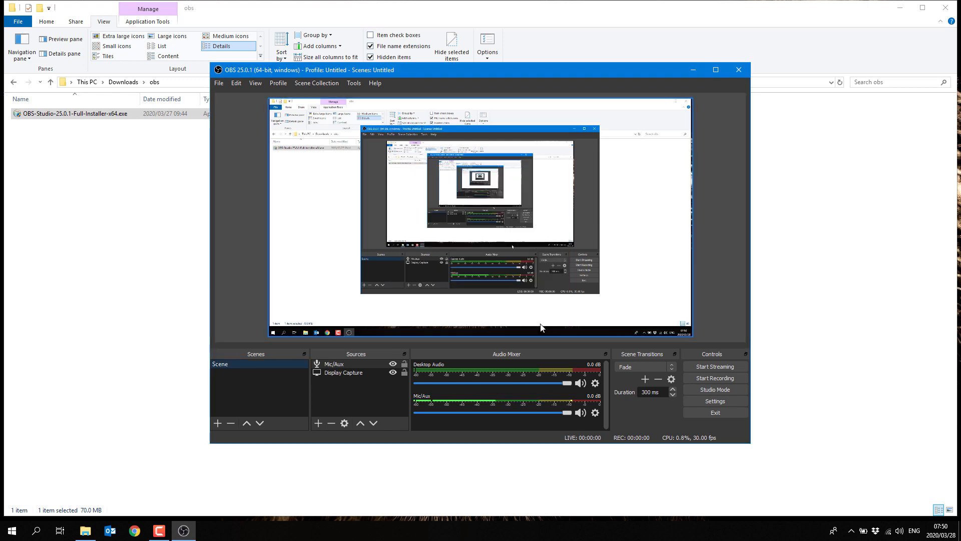
Set the recording path in the output settings to the obs folder inside Downloads
{"action": "left_click", "coordinate": [716, 402]}
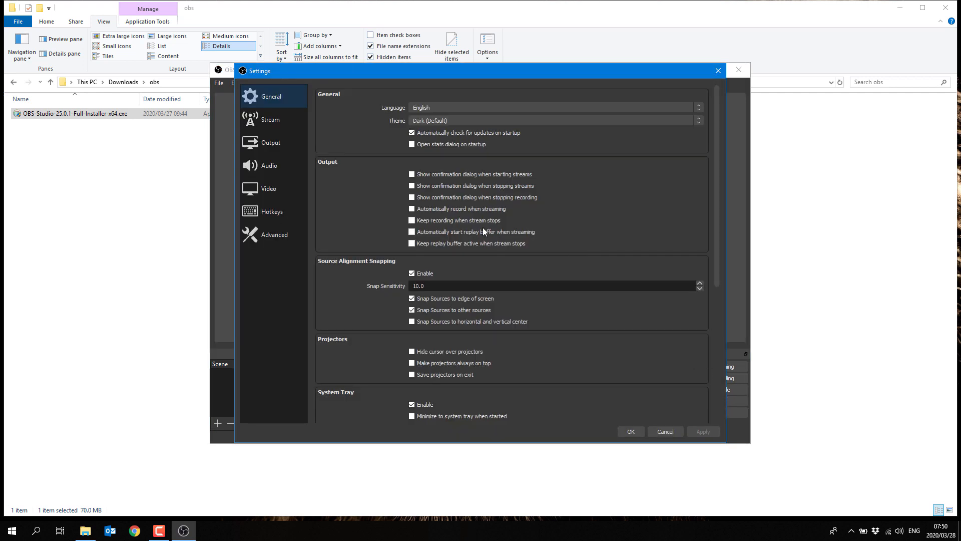
{"action": "left_click", "coordinate": [263, 143]}
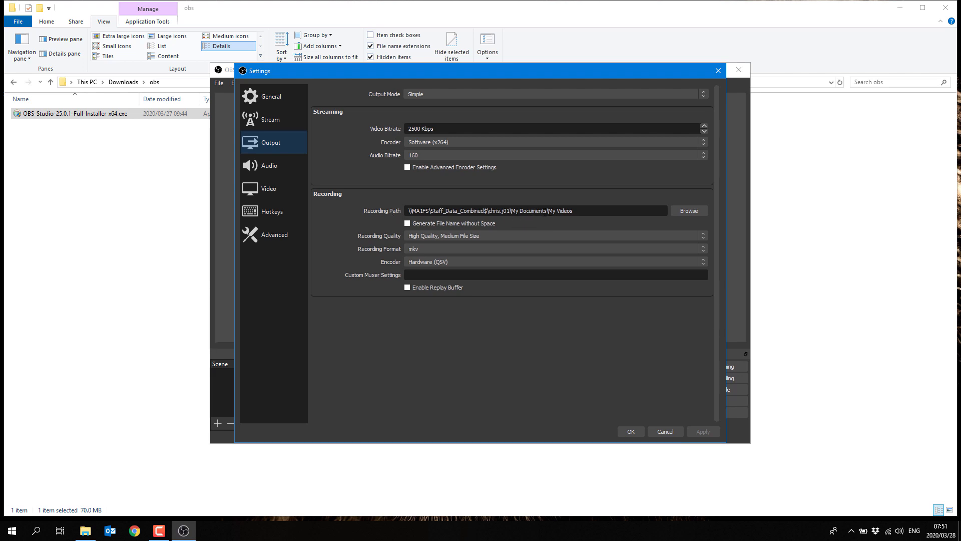
{"action": "left_click", "coordinate": [677, 212]}
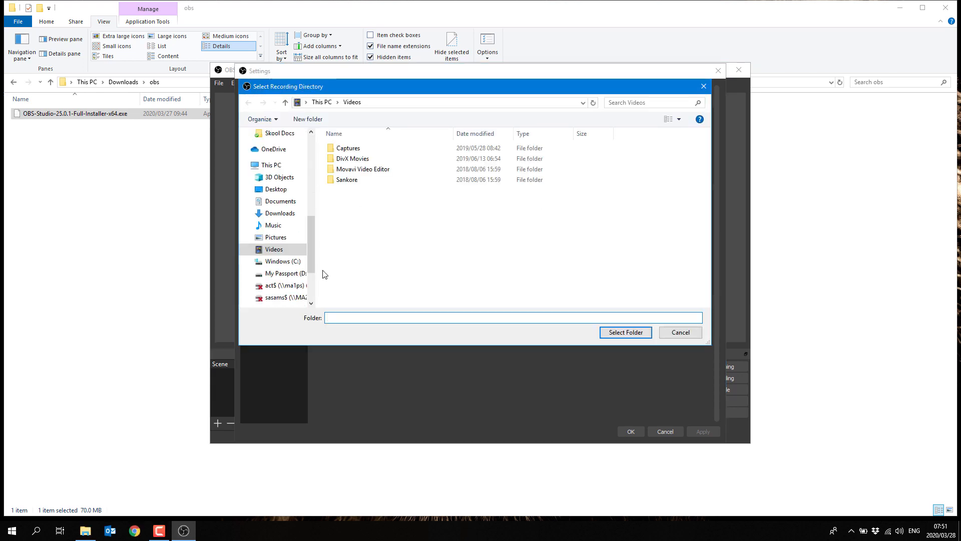
{"action": "left_click", "coordinate": [276, 214]}
{"action": "scroll", "coordinate": [371, 279], "scroll_direction": "down", "scroll_amount": 3}
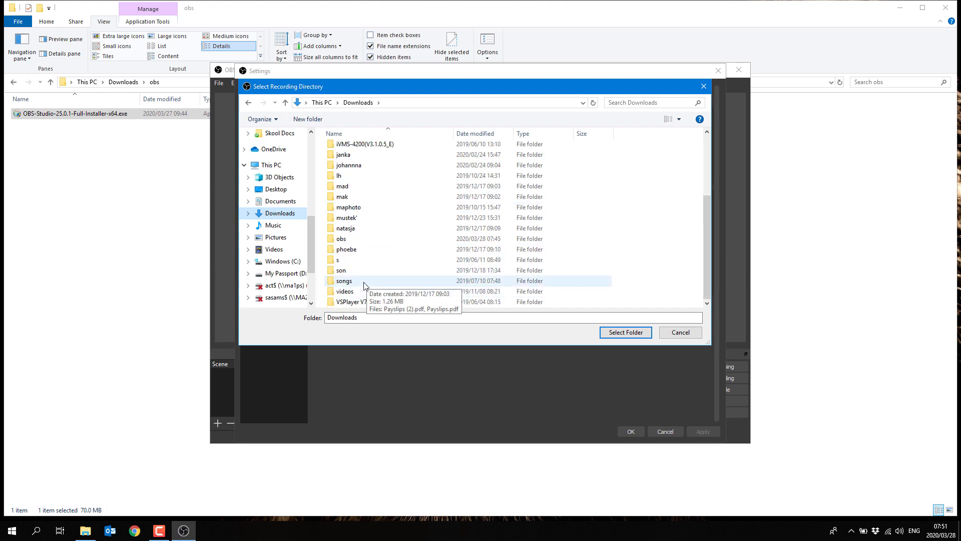
{"action": "double_click", "coordinate": [350, 239]}
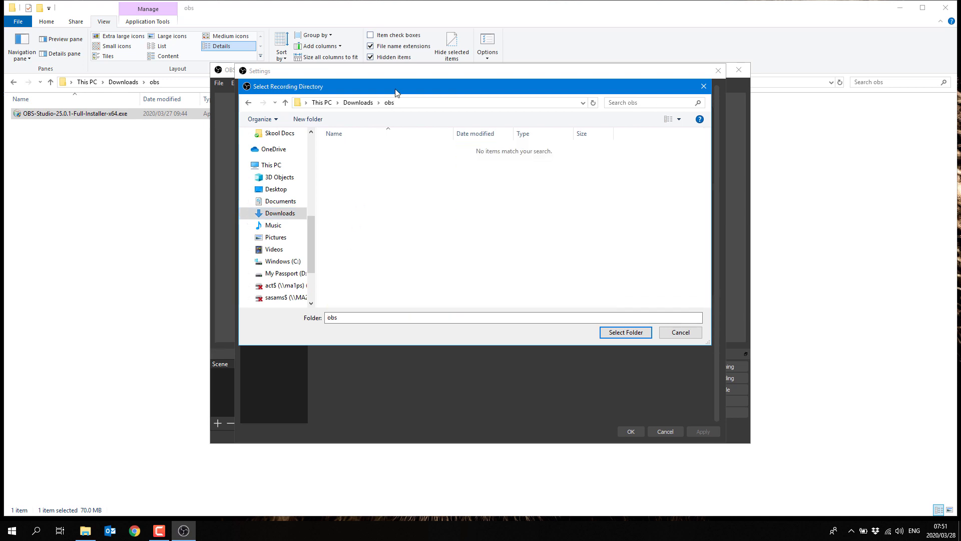
{"action": "left_click", "coordinate": [629, 333]}
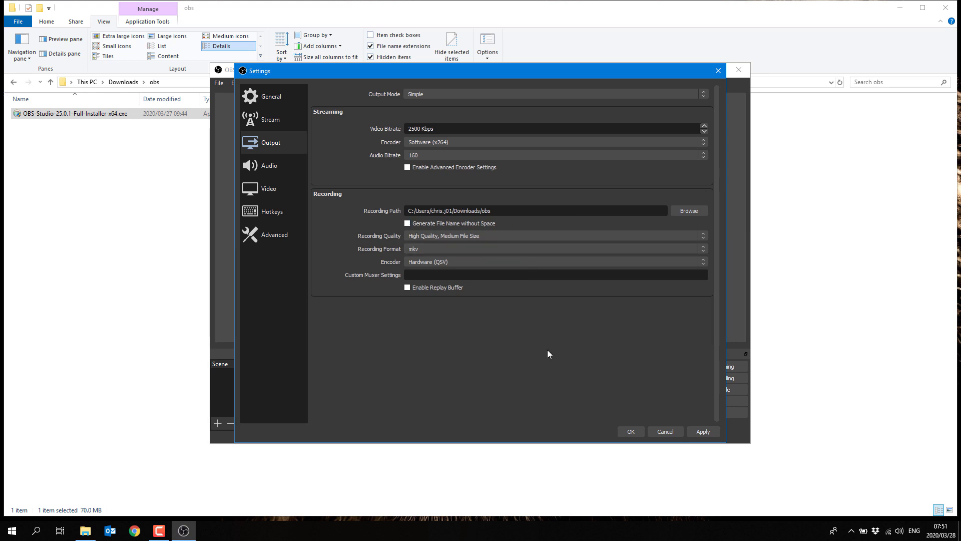
Review the recording quality options, keep High Quality, Medium File Size, and save the settings
{"action": "left_click", "coordinate": [456, 238]}
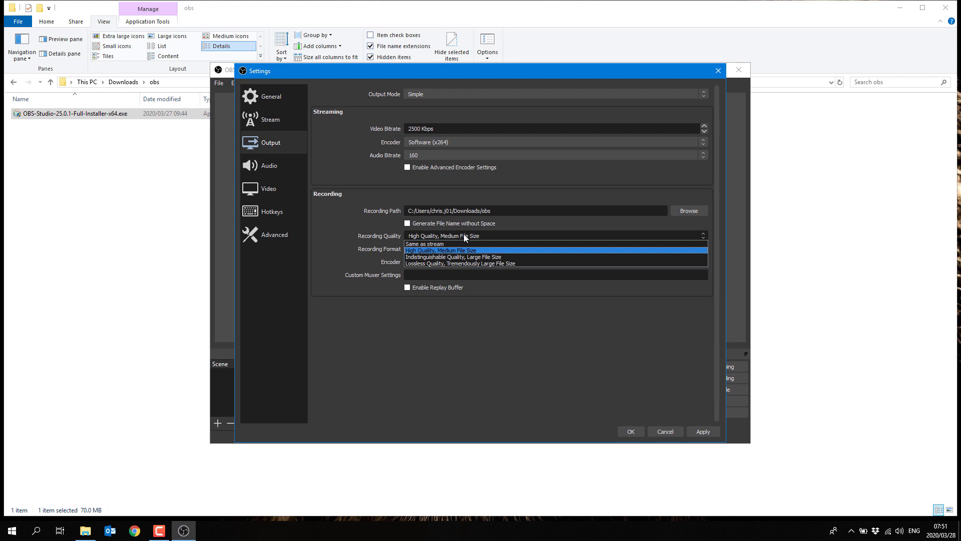
{"action": "left_click", "coordinate": [362, 223]}
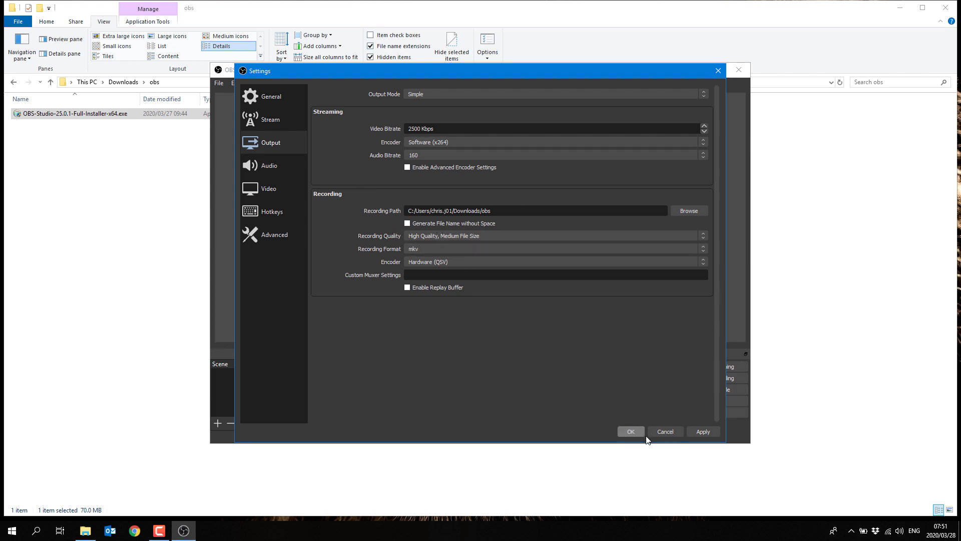
{"action": "left_click", "coordinate": [631, 432]}
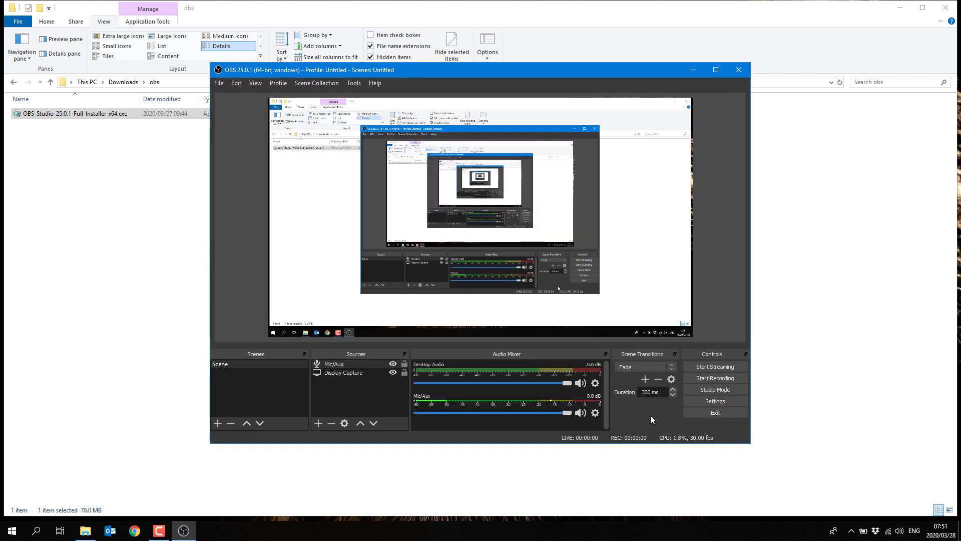
Start recording the screen with the configured display and microphone sources
{"action": "left_click", "coordinate": [716, 378]}
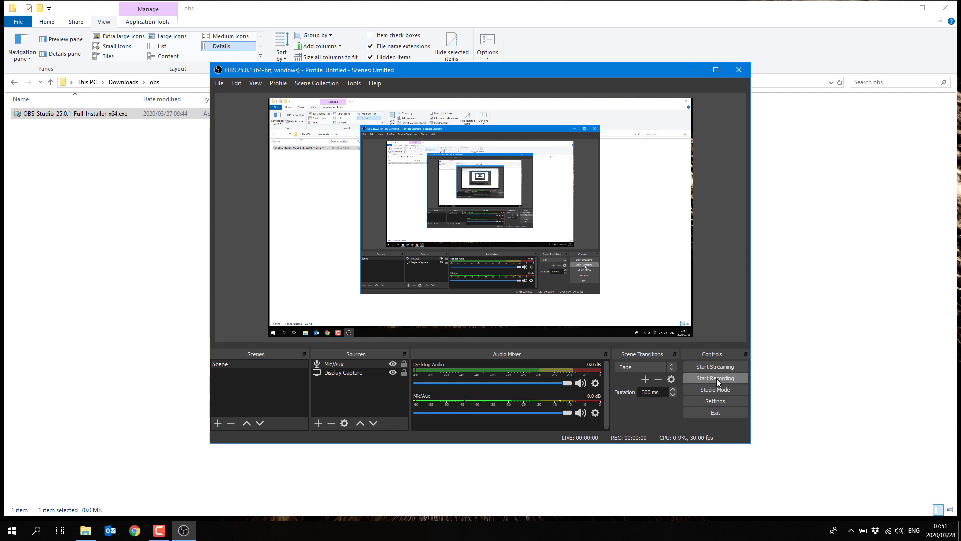